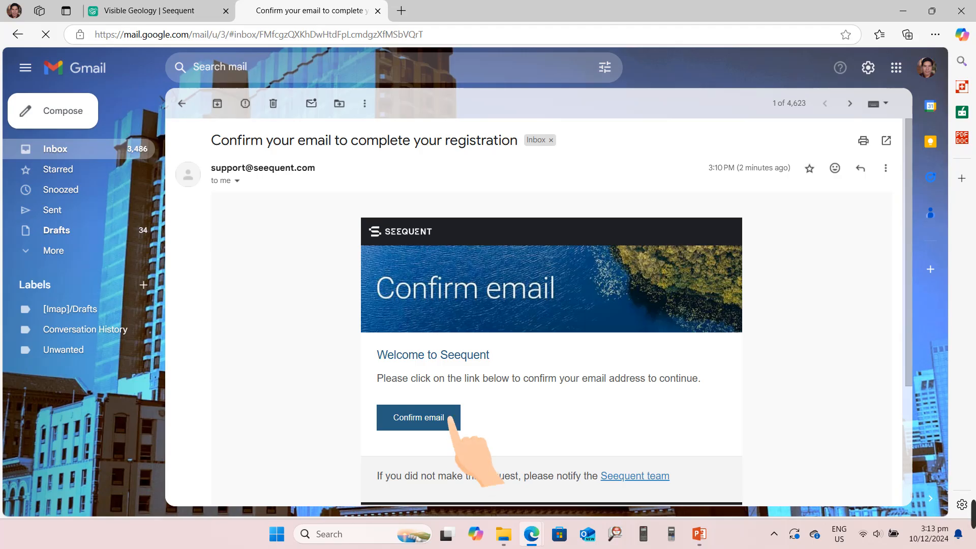
Confirm the registration e-mail from Seequent and continue past the e-mail verification.
click(418, 418)
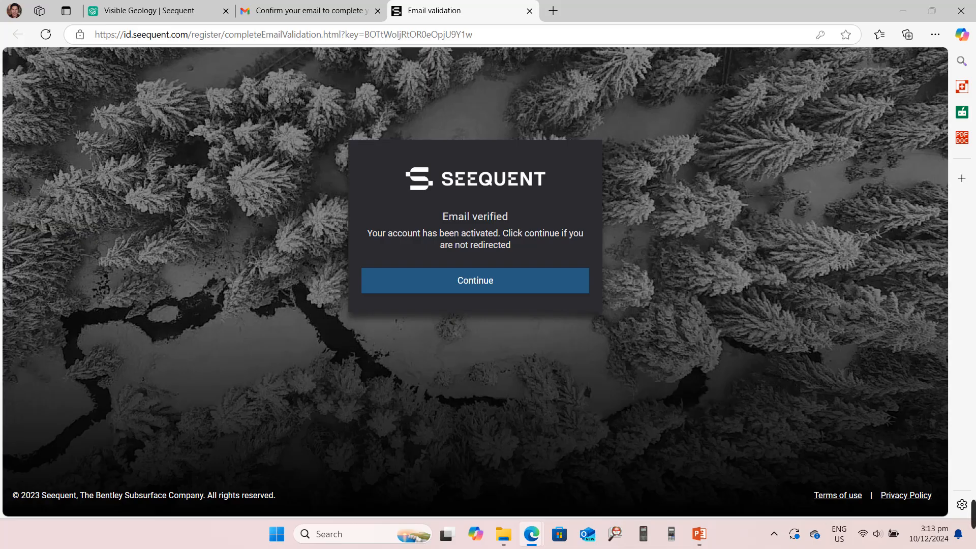
click(508, 280)
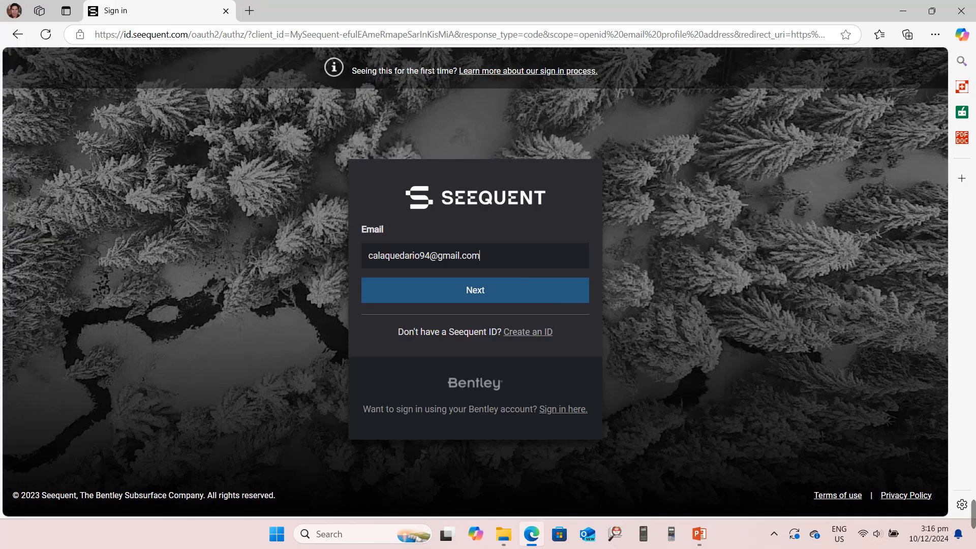
Sign in to Seequent with the filled-in account e-mail and password, and agree to the MySeequent Terms of Use.
click(571, 289)
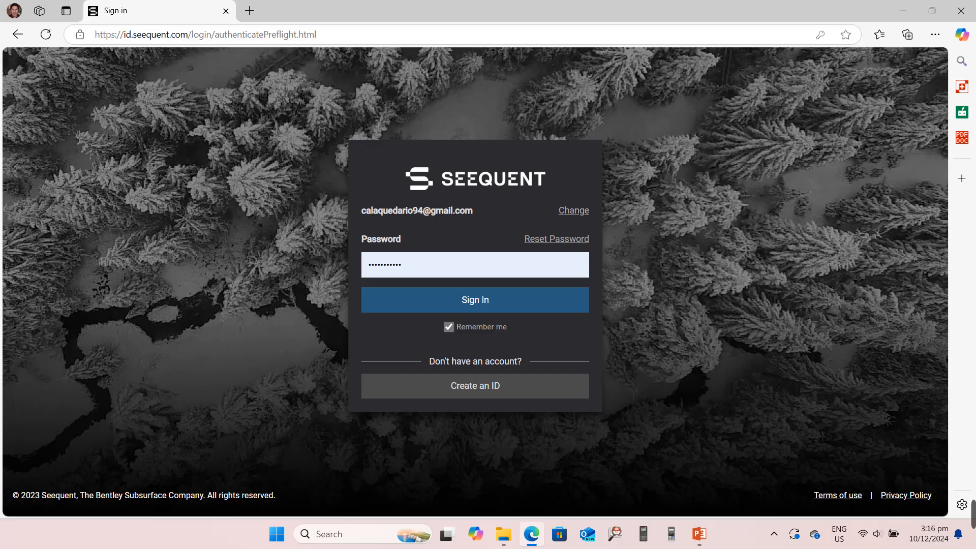
click(541, 301)
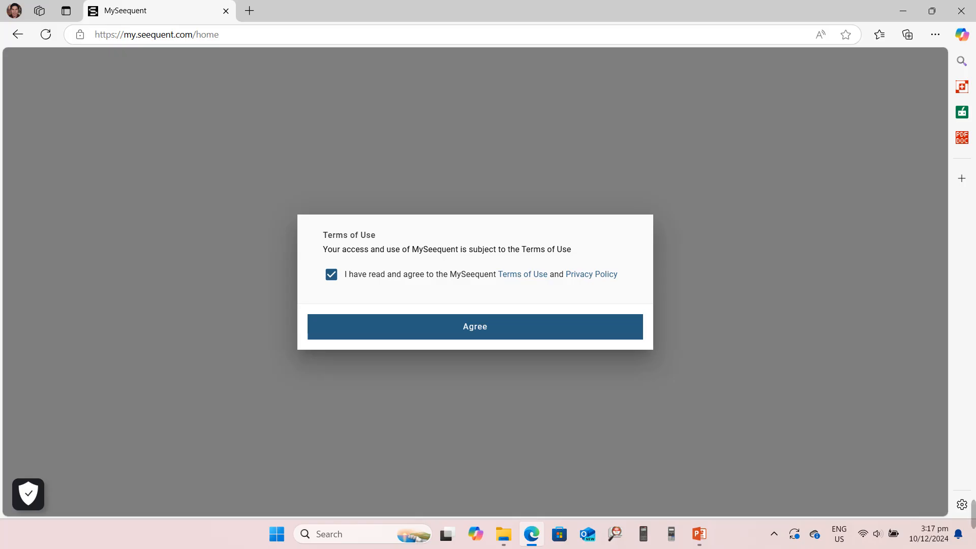
click(549, 328)
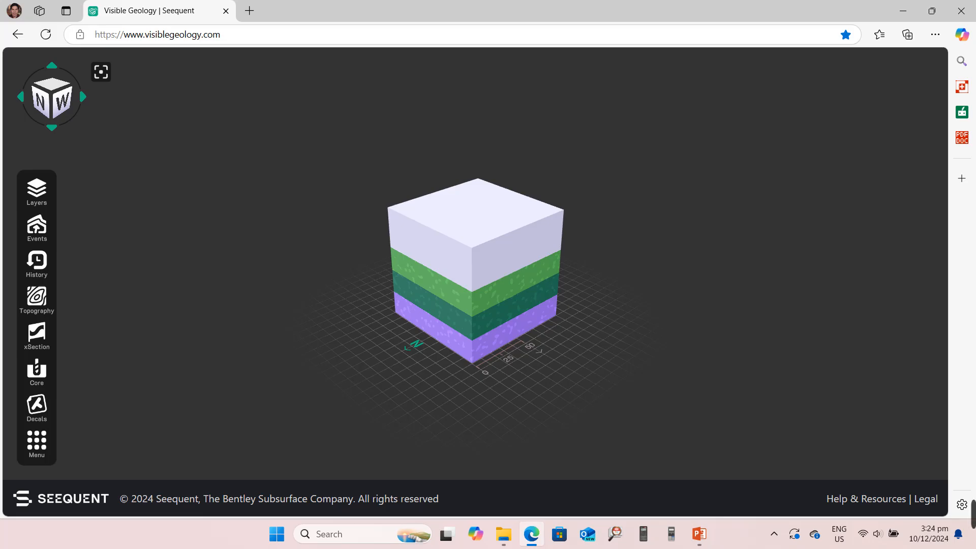
Edit the geologic layers by recolouring the lowest one olive, thickening the middle one and naming the upper green one Limestone, and apply them.
click(37, 191)
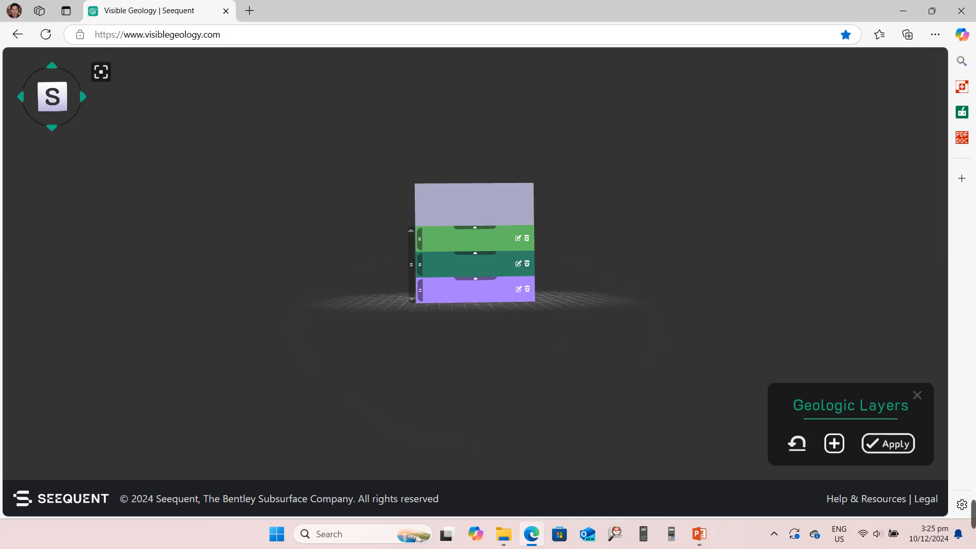
click(518, 289)
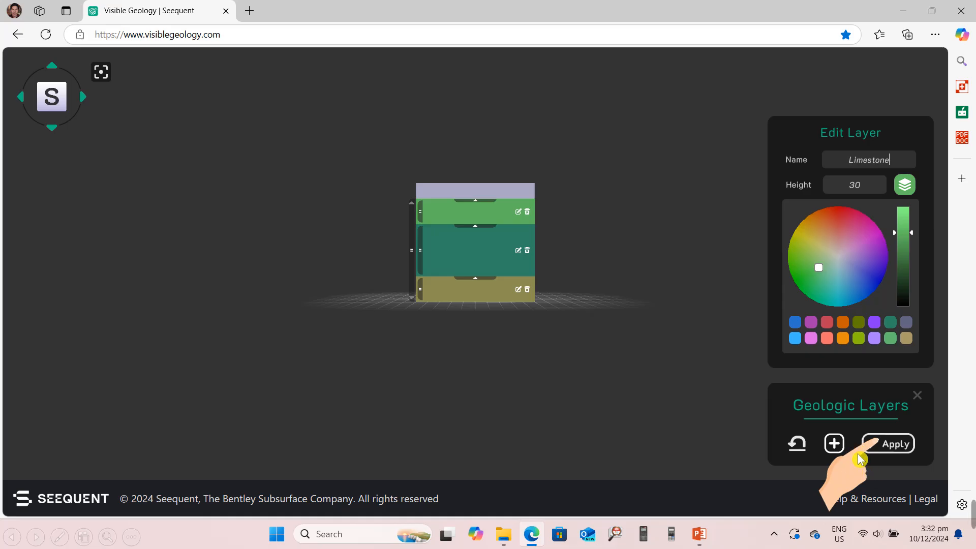
click(15, 428)
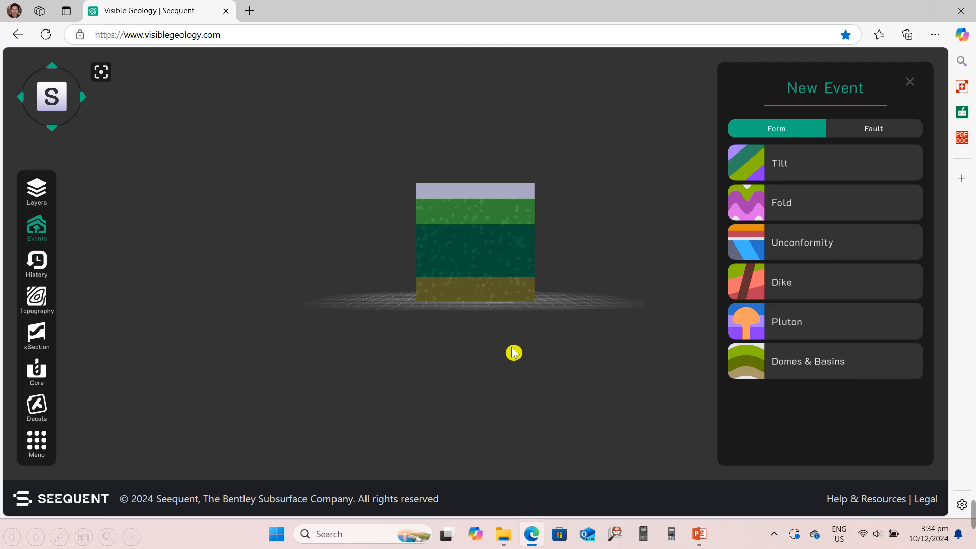
Add a Tilt event to the block and rotate its dip so the layers slope down toward the west.
click(815, 178)
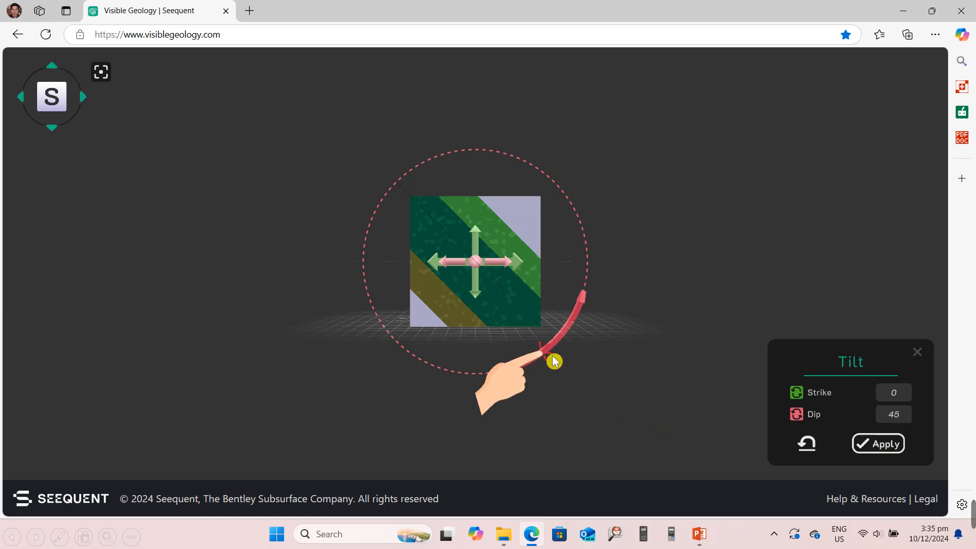
drag(561, 363, 608, 364)
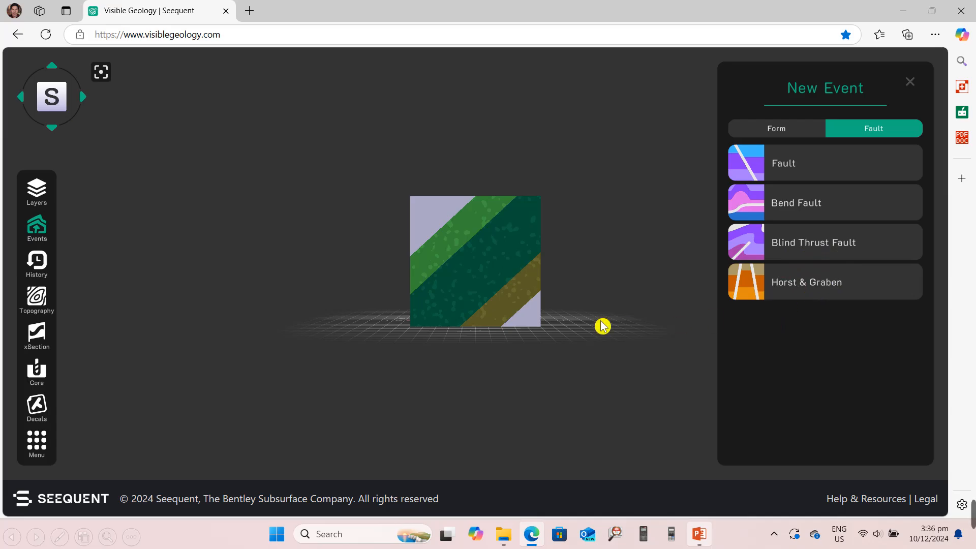
Add a Fault event with strike 0, dip 45, rake 90 and slip 39, and apply it.
click(885, 170)
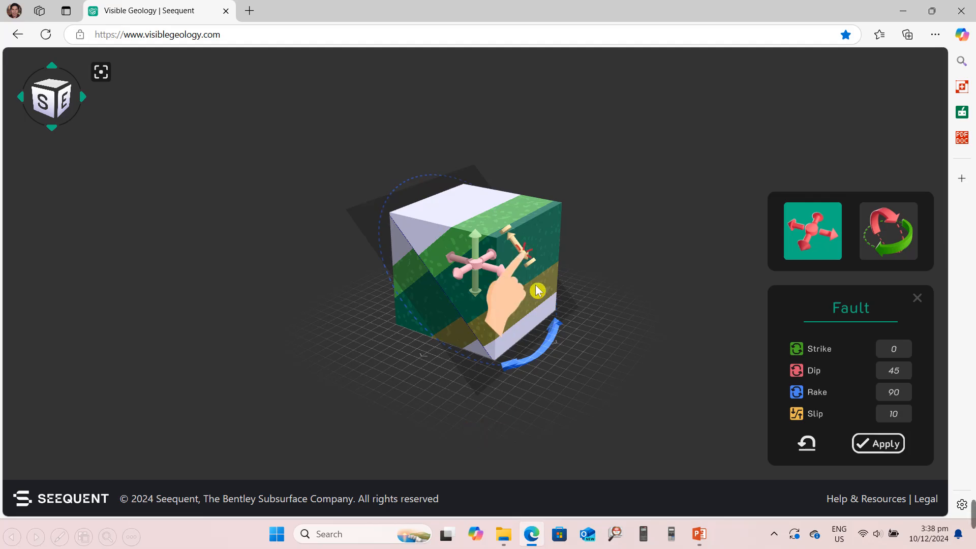
drag(527, 255, 726, 333)
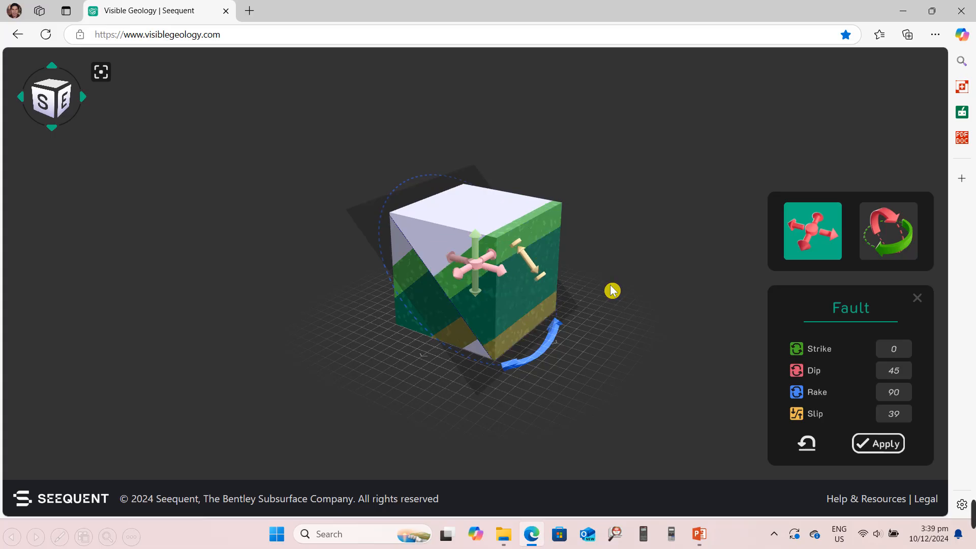
click(873, 444)
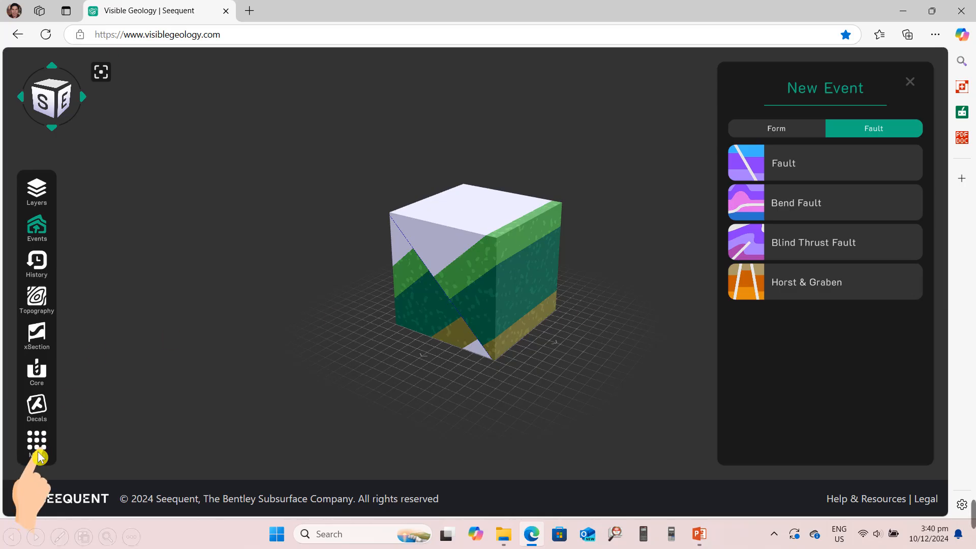
Save the geology project under the name UntitledGeo 10/12/24 03:24 and log out without saving further changes.
click(117, 435)
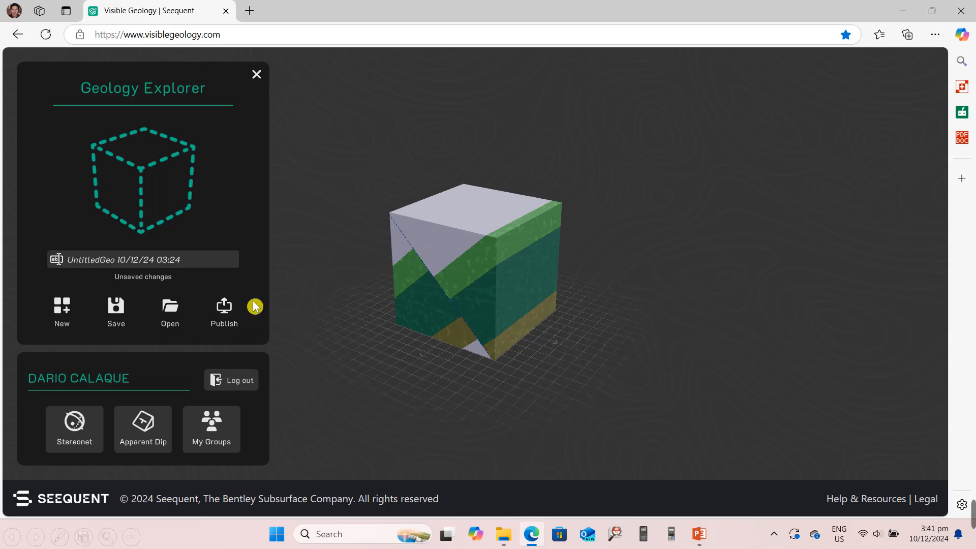
click(150, 333)
click(522, 358)
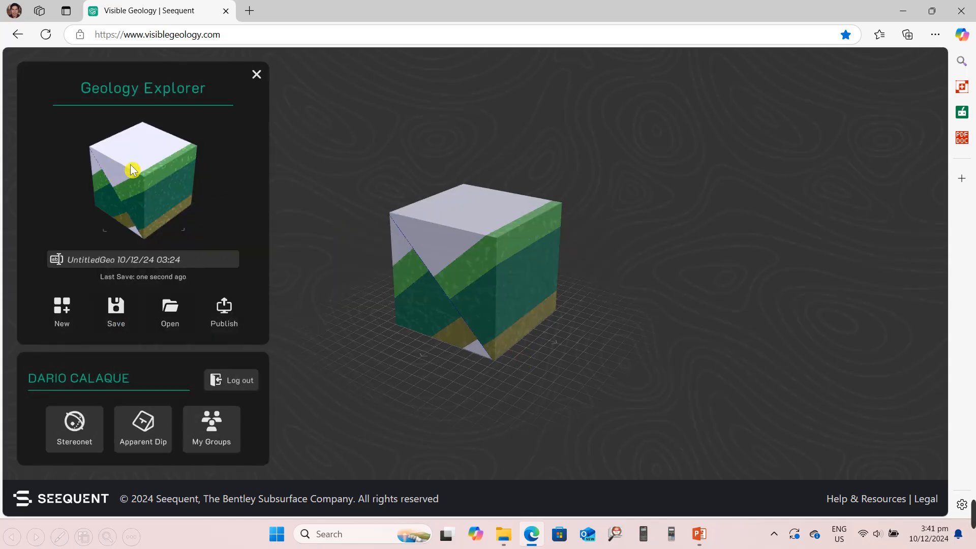
key(Left)
key(Left)
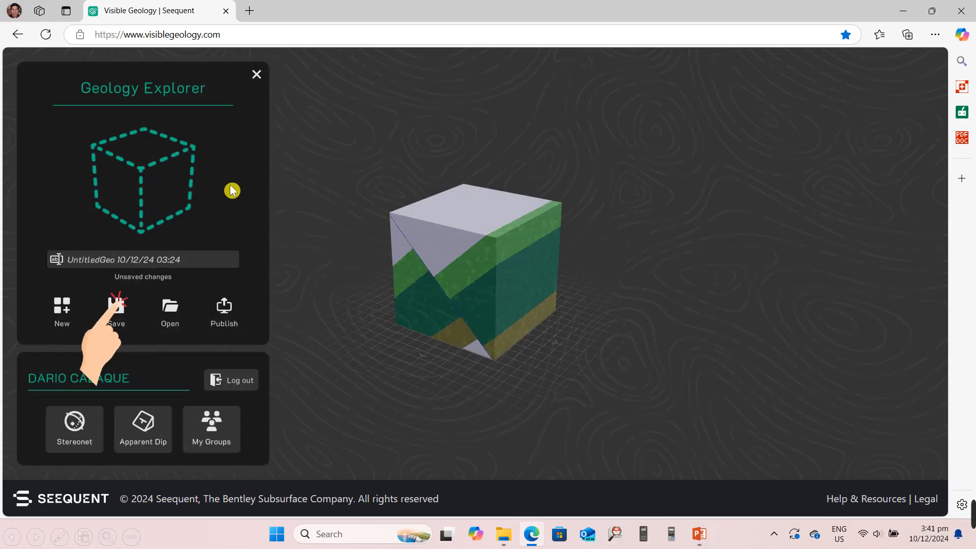
click(157, 180)
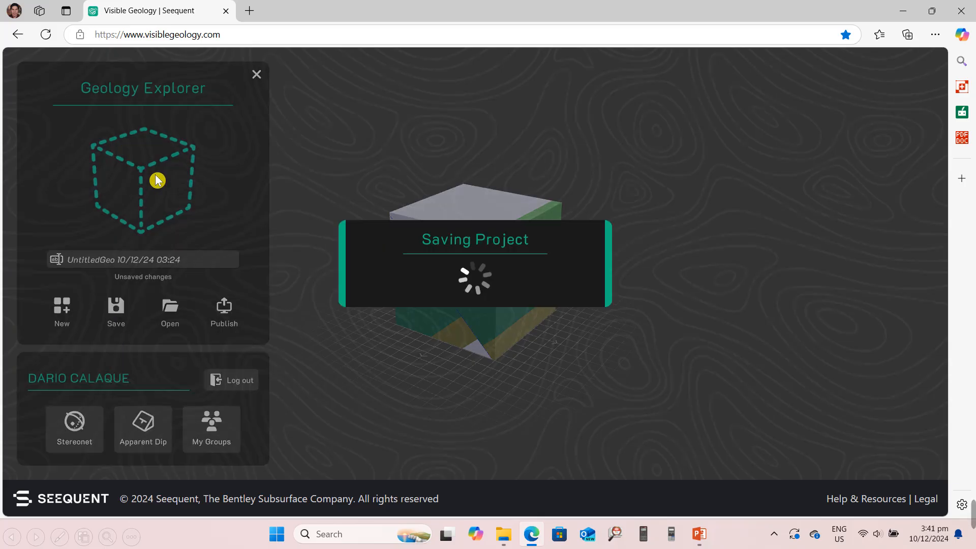
click(157, 180)
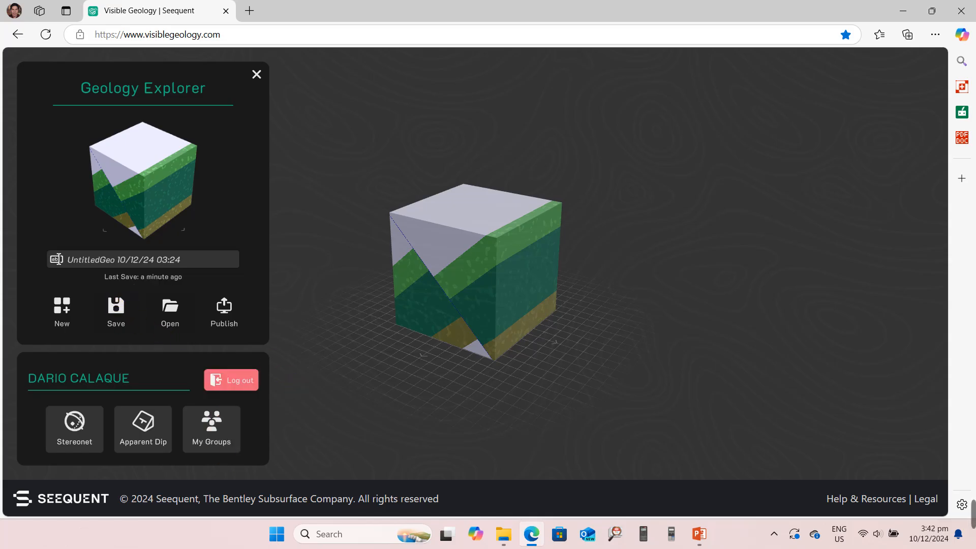
click(231, 380)
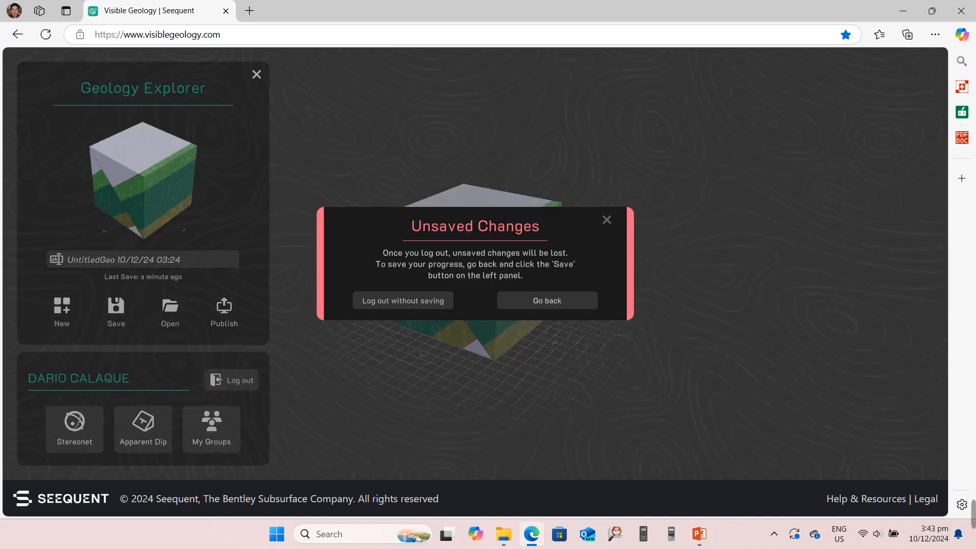
click(416, 301)
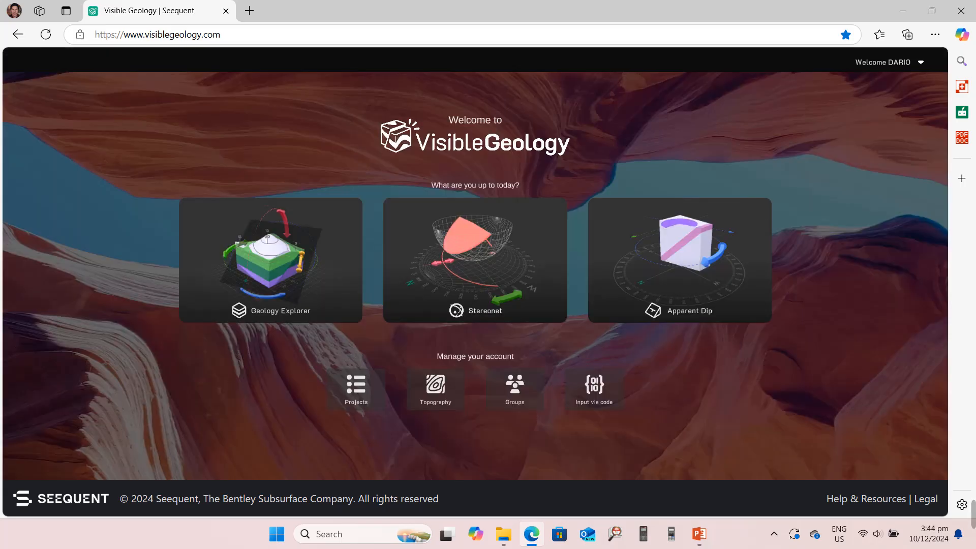
Open the saved project UntitledGeo 10/12/24 03:24 from the account's projects.
click(356, 386)
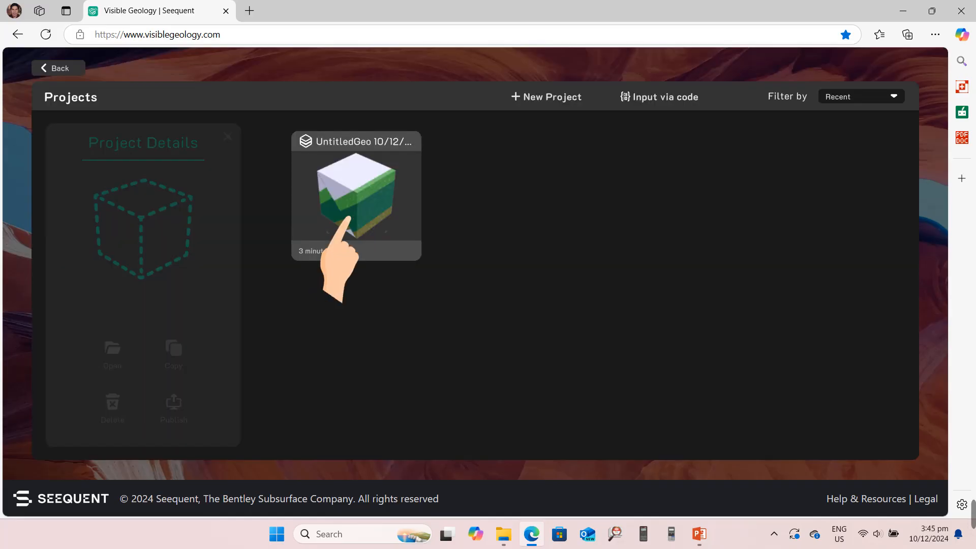
click(336, 223)
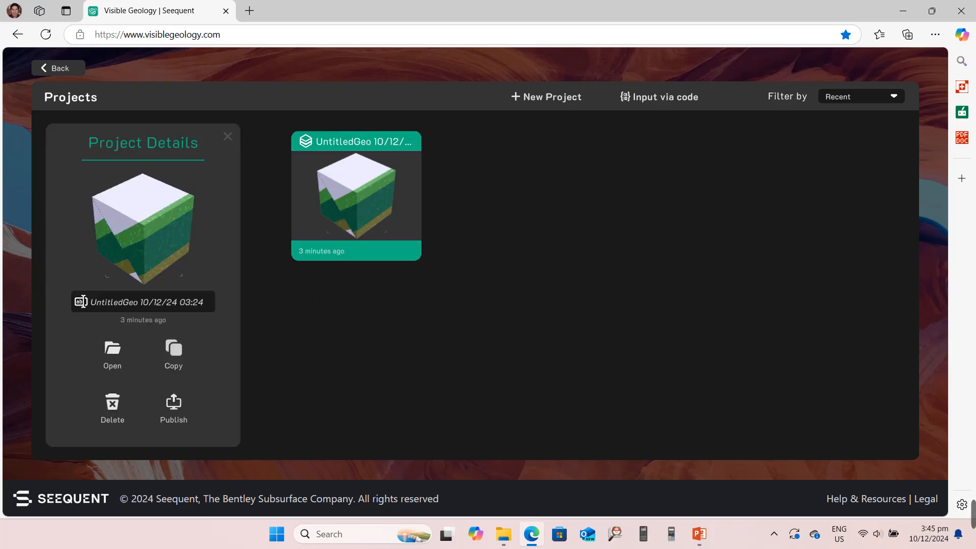
click(112, 349)
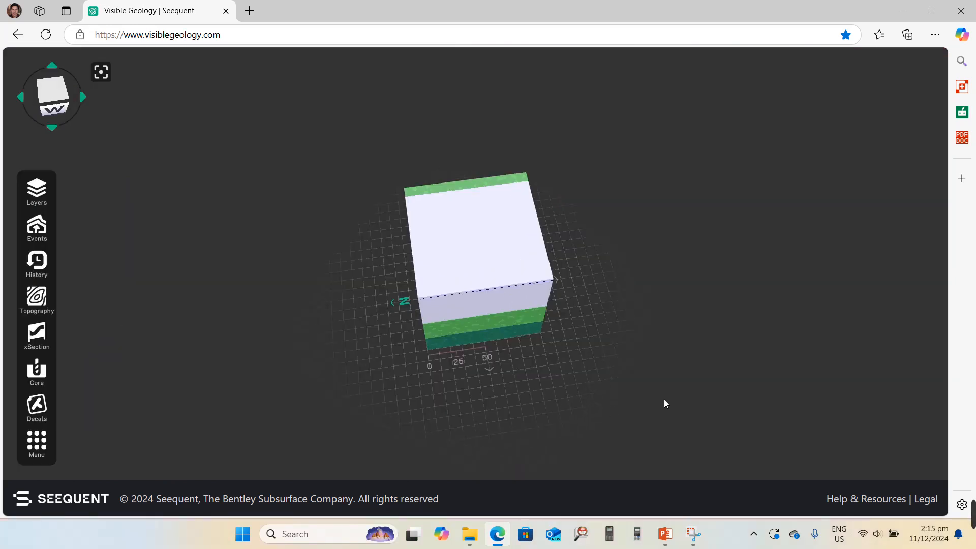
drag(665, 400, 593, 373)
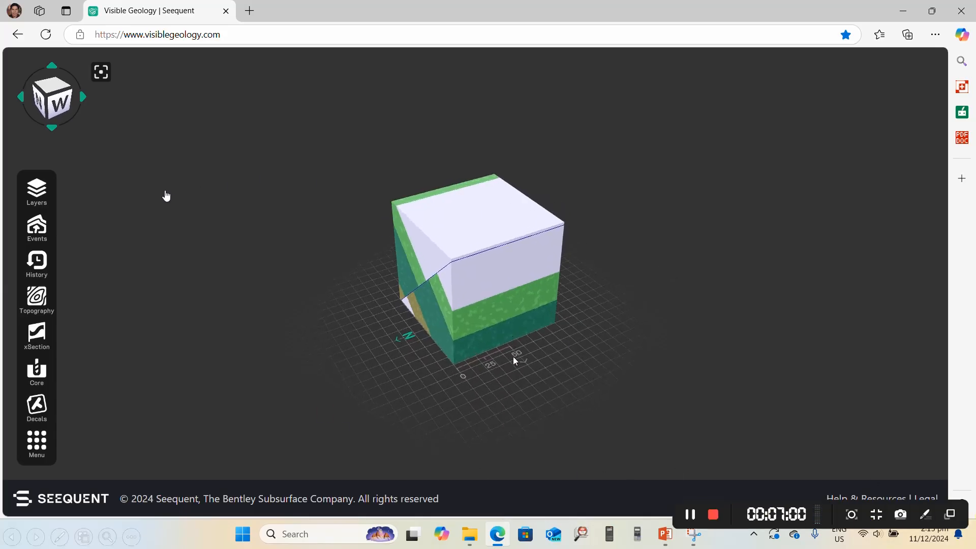
drag(164, 192, 591, 223)
drag(435, 352, 591, 332)
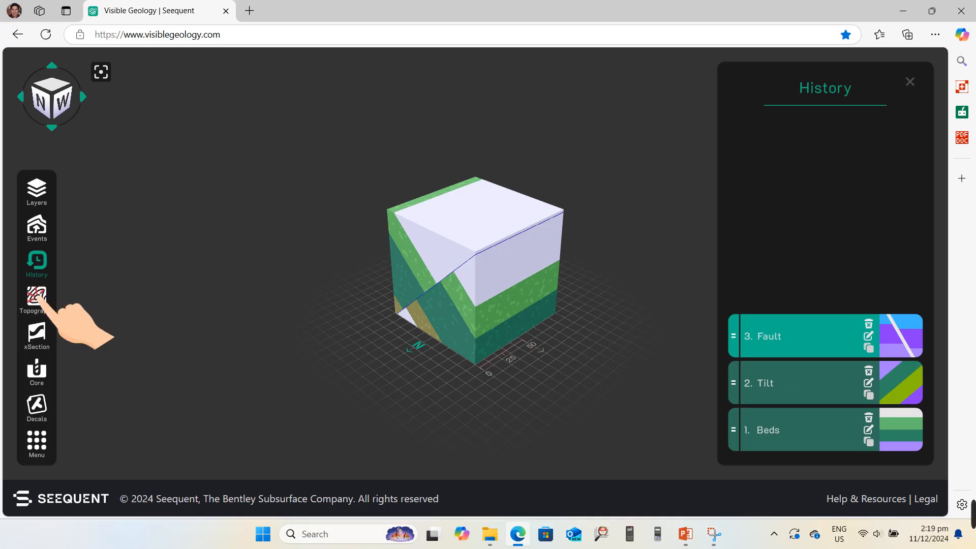
Try the Cliff, Hill, Mountain and Ridge topographies on the faulted block, and finish with the Valley topography.
click(37, 297)
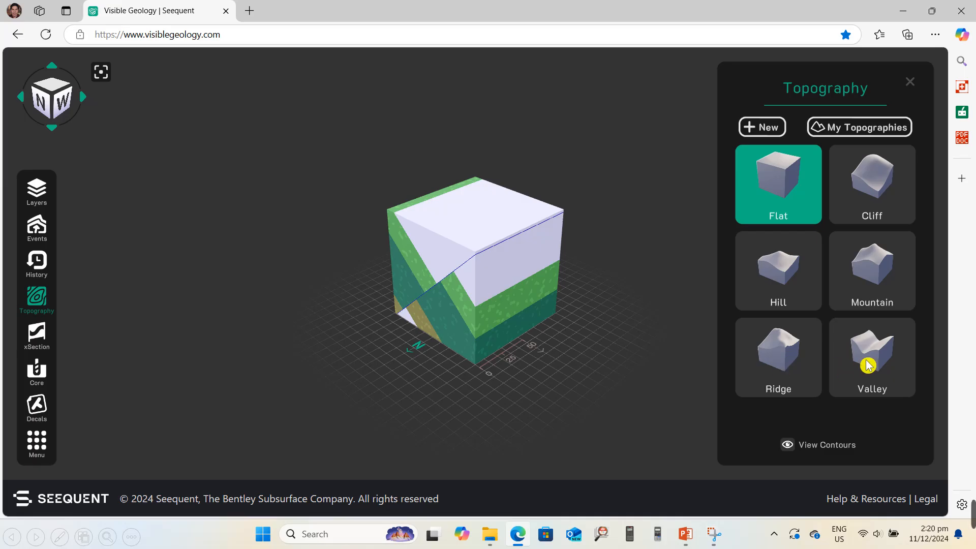
click(872, 183)
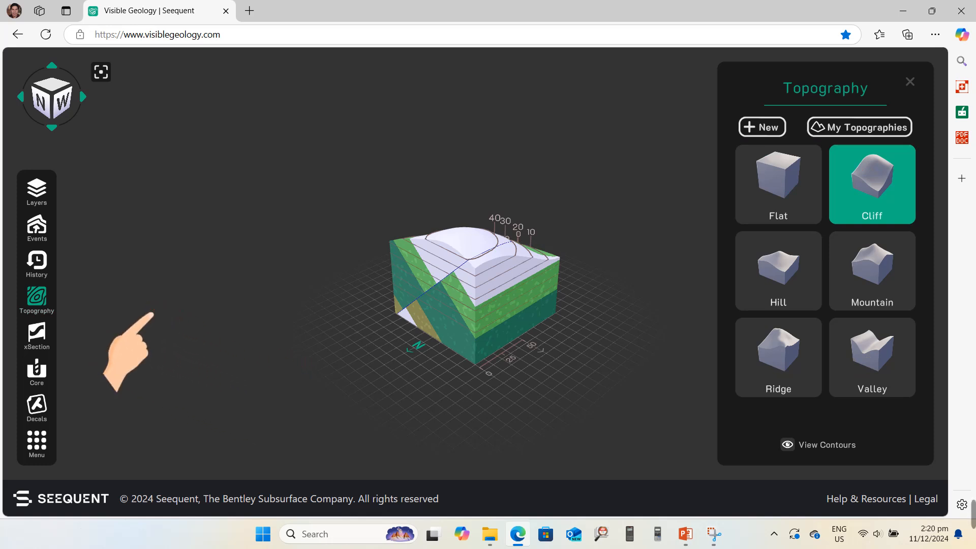
drag(483, 325, 334, 285)
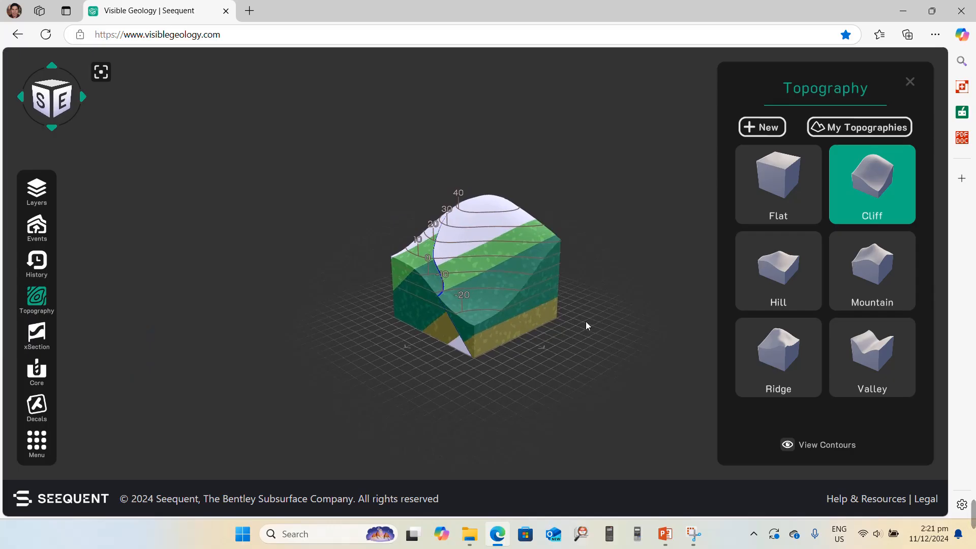
drag(585, 322, 622, 320)
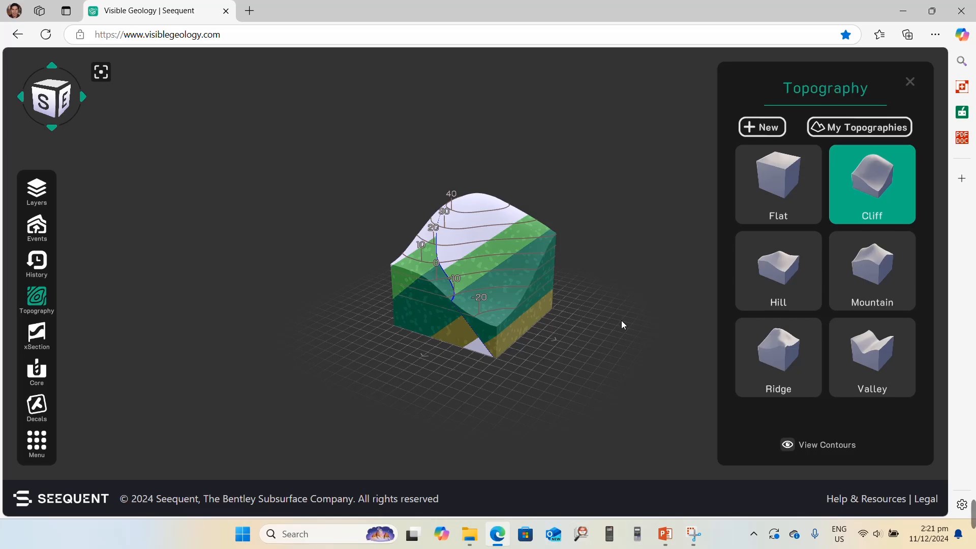
click(763, 269)
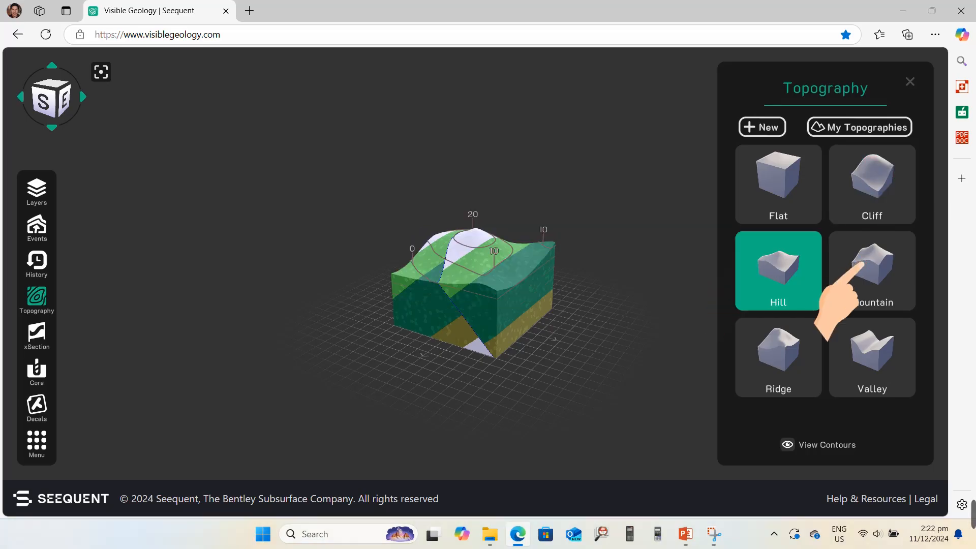
click(834, 285)
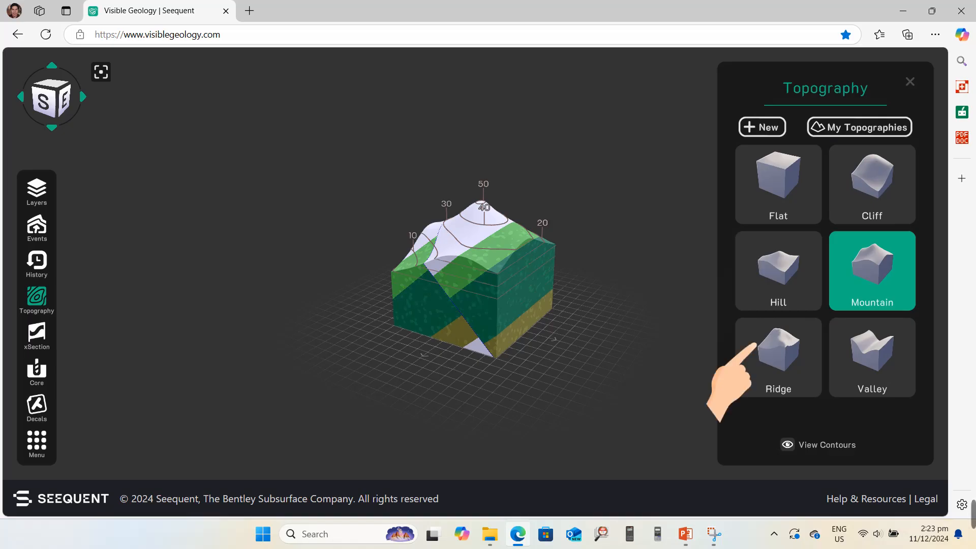
click(740, 356)
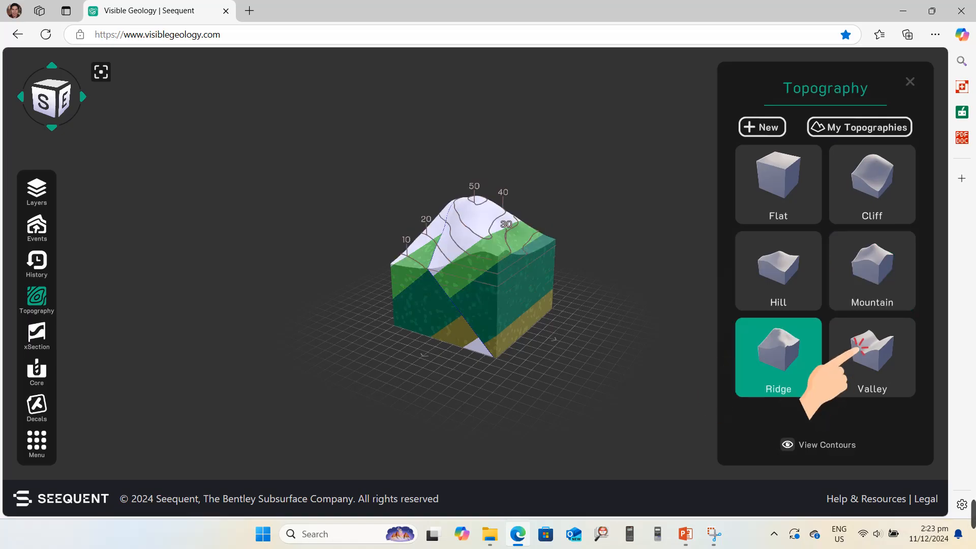
click(859, 351)
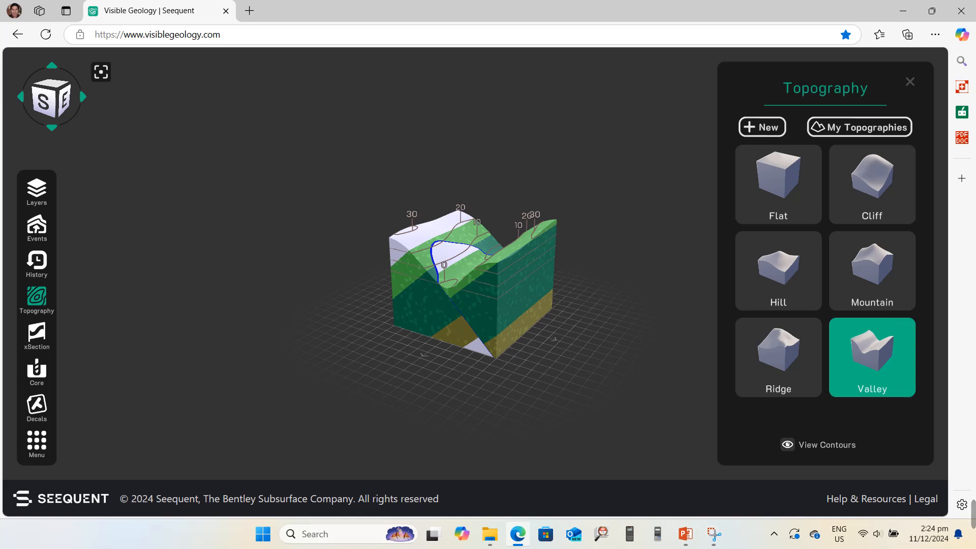
Start a new custom topography and stretch its terrain block along both horizontal directions and in height.
click(850, 129)
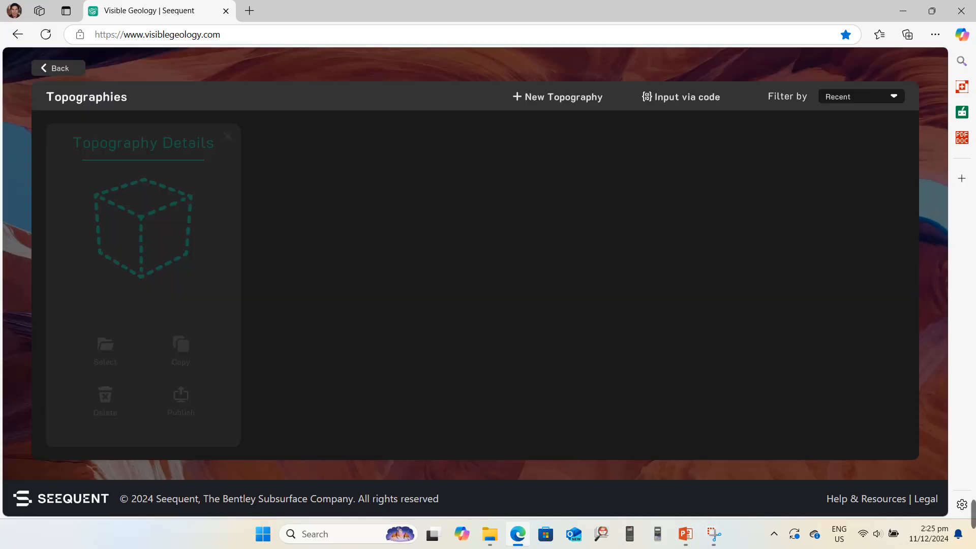
click(546, 97)
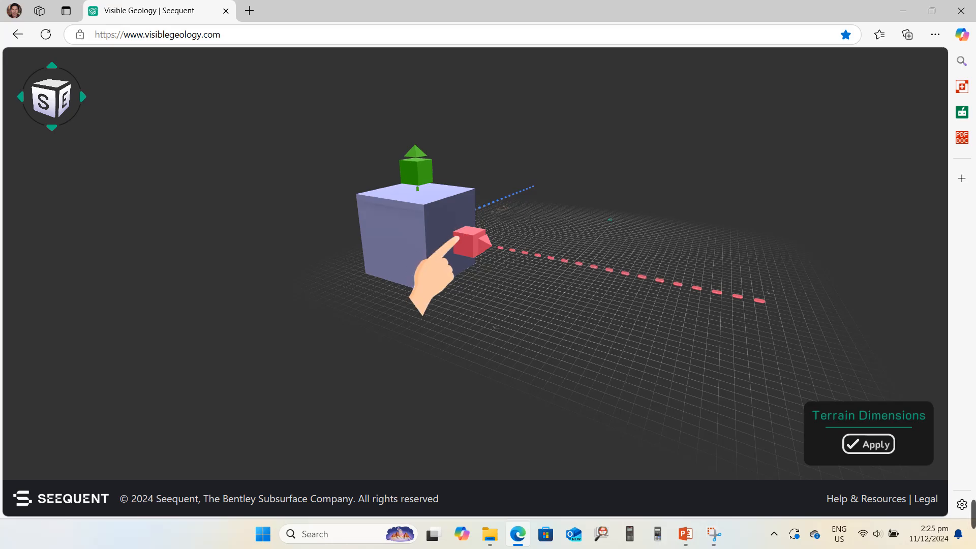
drag(472, 241, 718, 306)
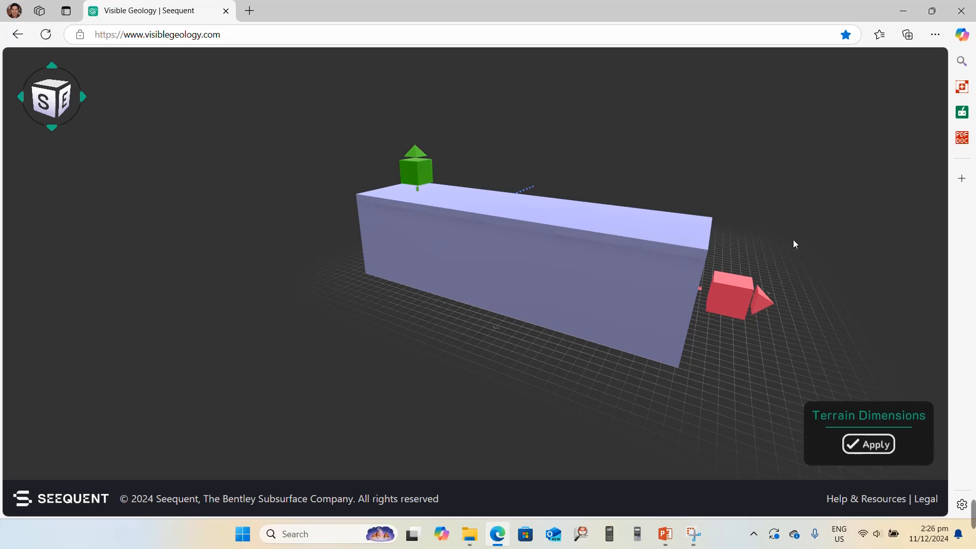
drag(788, 240, 630, 277)
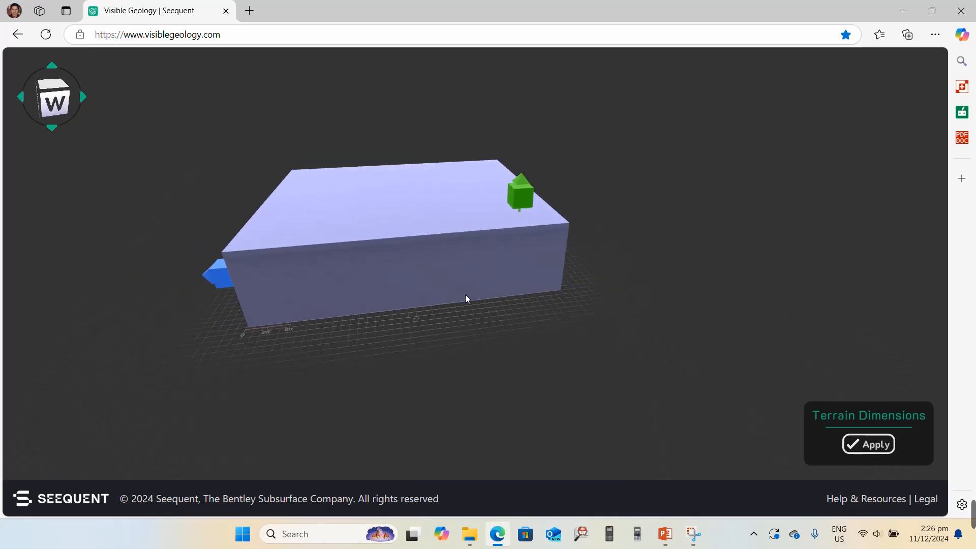
mouse_move(522, 290)
mouse_down()
mouse_move(580, 276)
mouse_move(719, 303)
mouse_move(671, 298)
mouse_move(645, 277)
mouse_move(643, 289)
mouse_up()
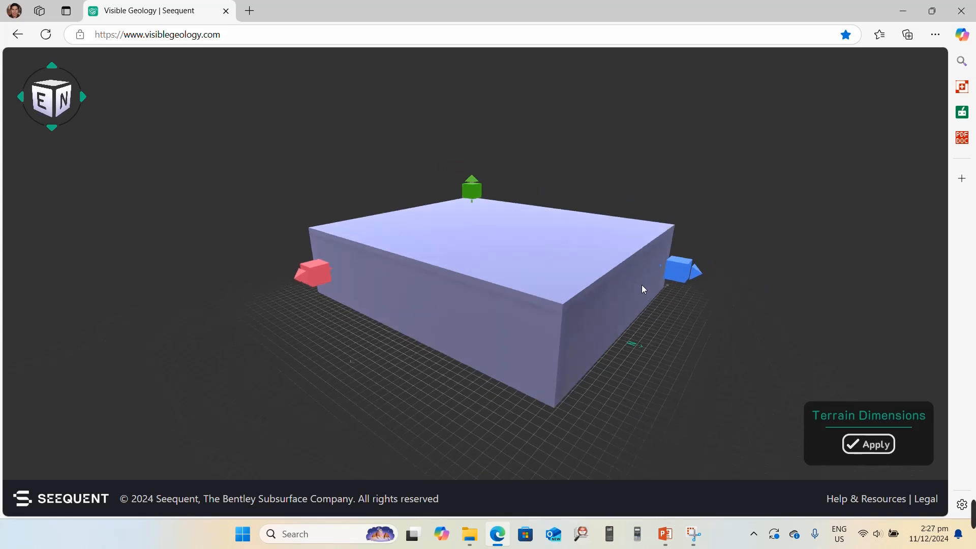
drag(477, 191, 489, 117)
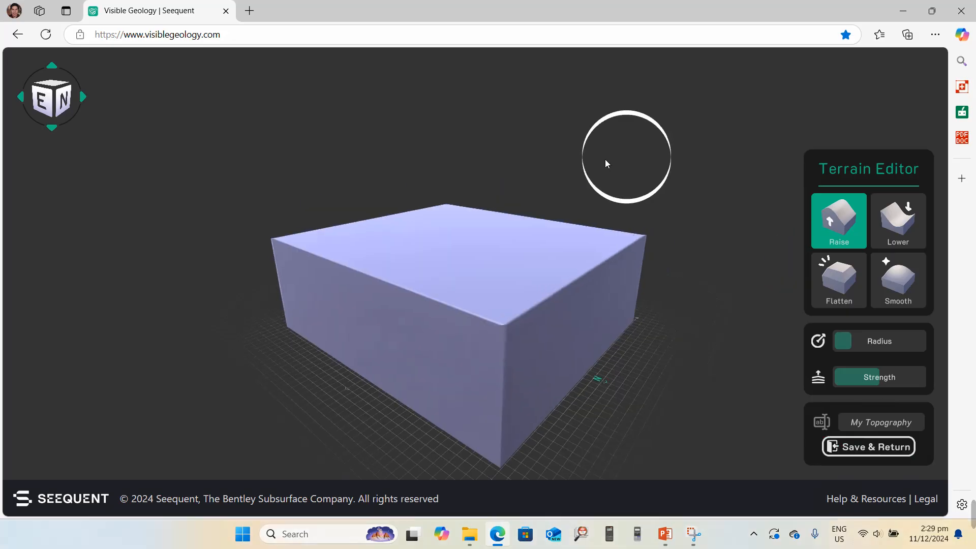
Raise rough hills around the terrain's north-east corner, and reduce the brush radius to raise a row of small hills near the south edge.
right_drag(605, 160, 586, 163)
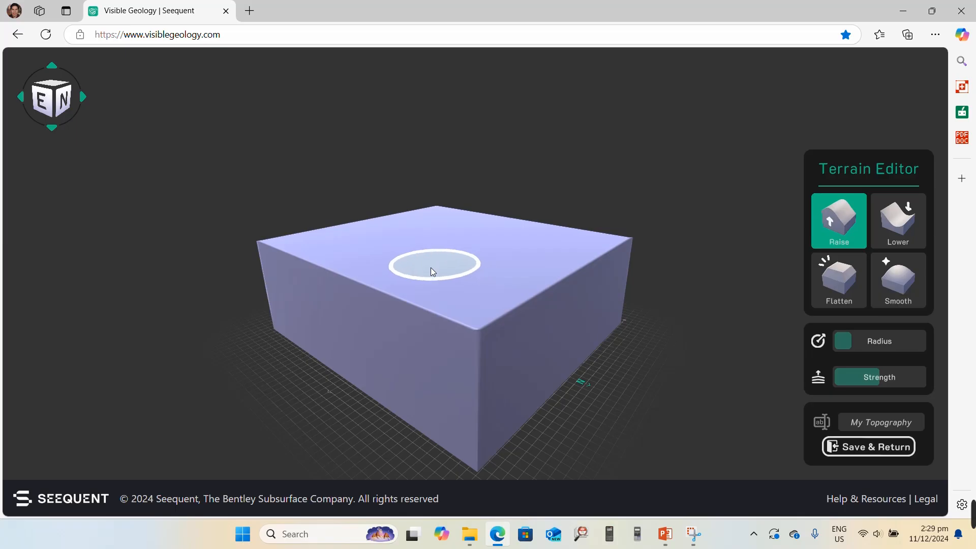
mouse_move(428, 269)
mouse_down()
mouse_move(419, 262)
mouse_move(450, 279)
mouse_move(514, 277)
mouse_move(494, 291)
mouse_move(565, 271)
mouse_move(498, 255)
mouse_move(399, 255)
mouse_move(340, 271)
mouse_move(402, 277)
mouse_up()
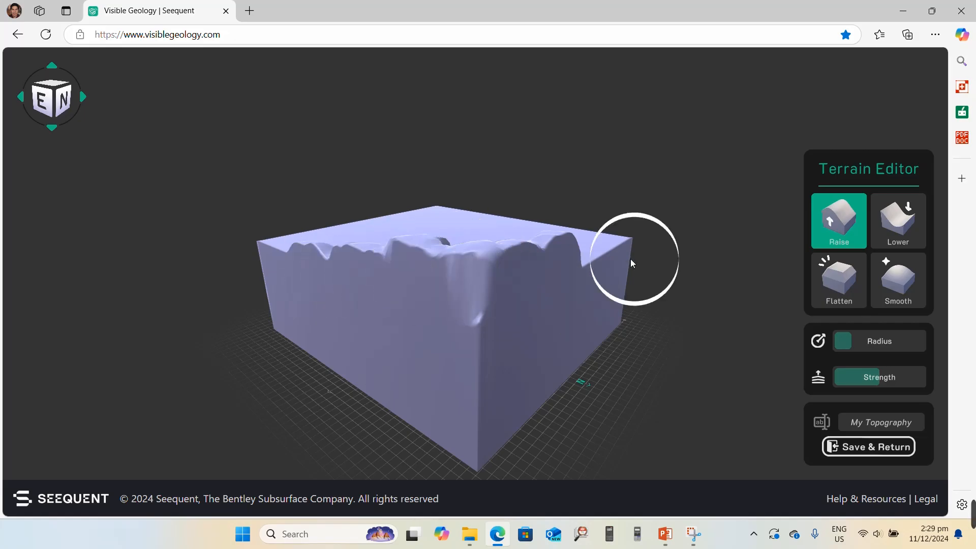
drag(847, 343, 843, 345)
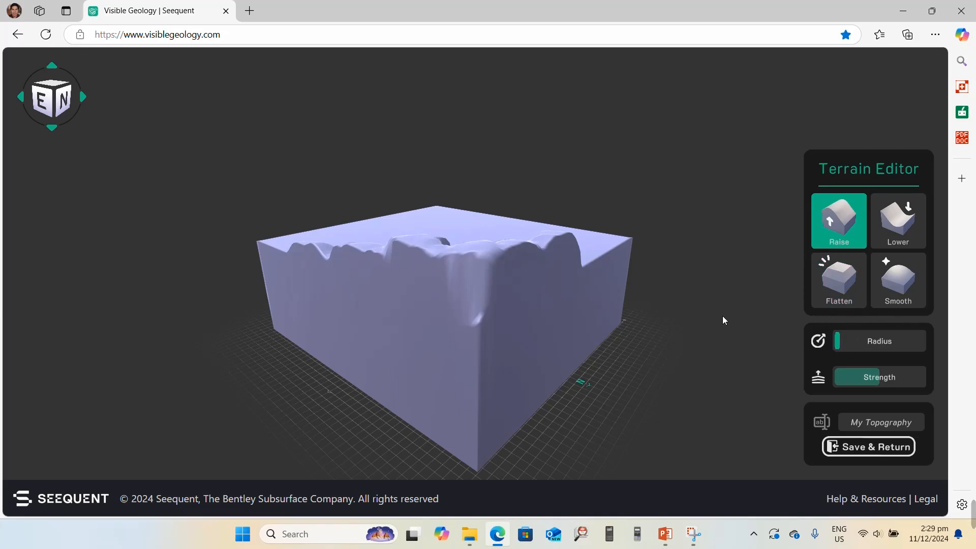
click(446, 219)
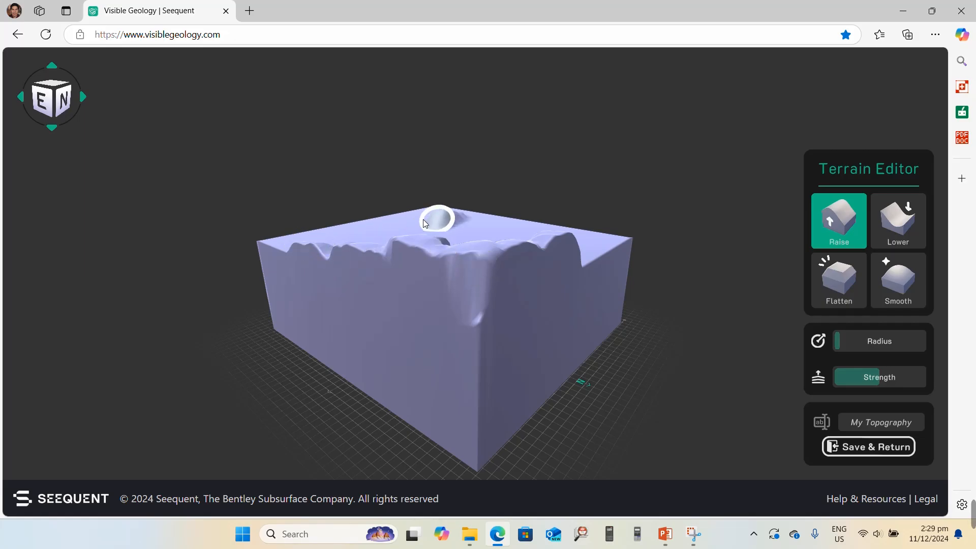
drag(381, 222, 282, 235)
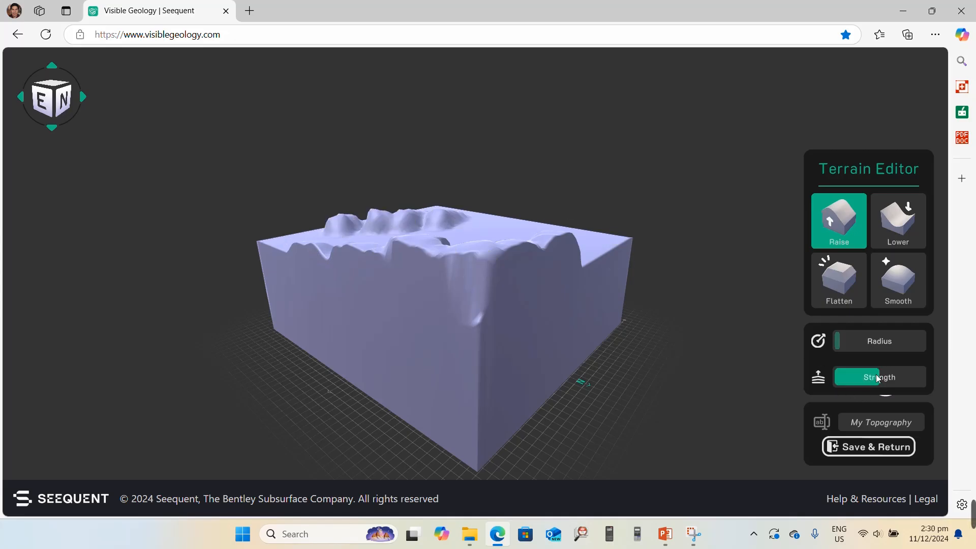
Reduce the brush strength and raise more small hills across the terrain, including its western and southern sides.
drag(878, 378, 859, 383)
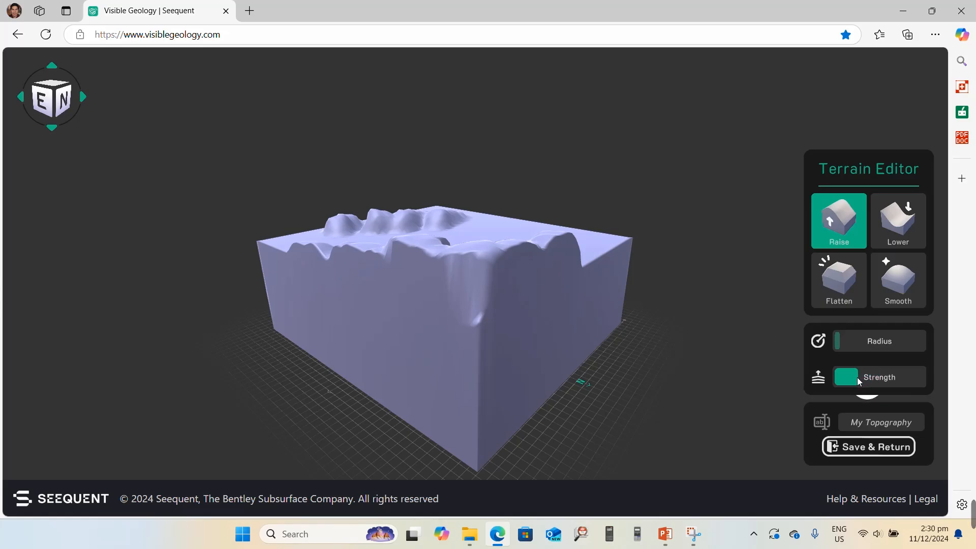
click(521, 230)
click(597, 239)
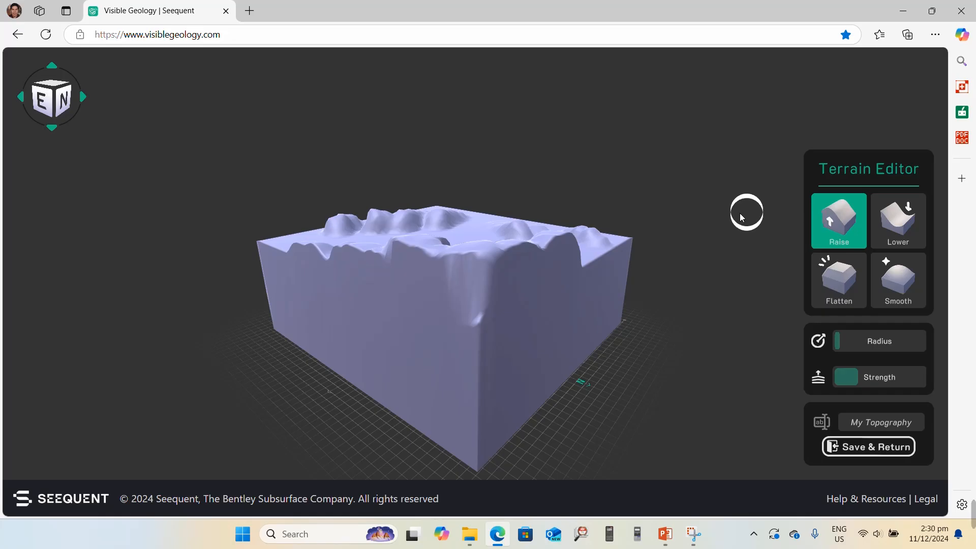
drag(740, 212, 547, 256)
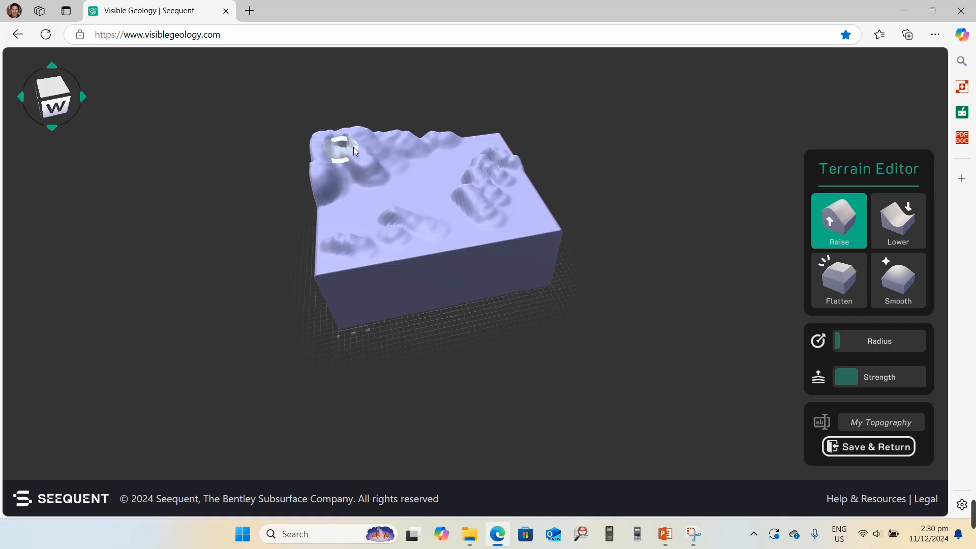
mouse_move(398, 161)
mouse_down()
mouse_move(379, 179)
mouse_move(339, 139)
mouse_up()
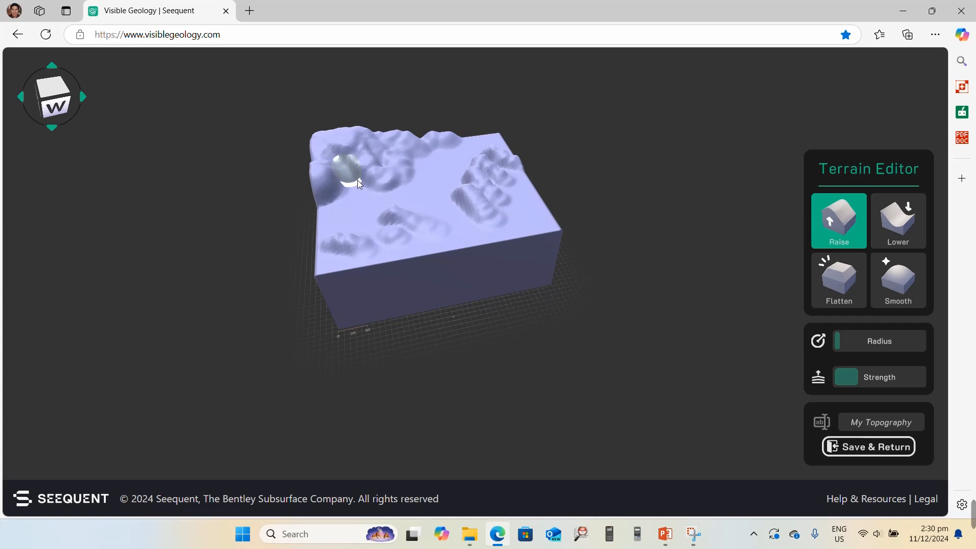
mouse_move(398, 180)
mouse_down()
mouse_move(460, 145)
mouse_move(423, 203)
mouse_up()
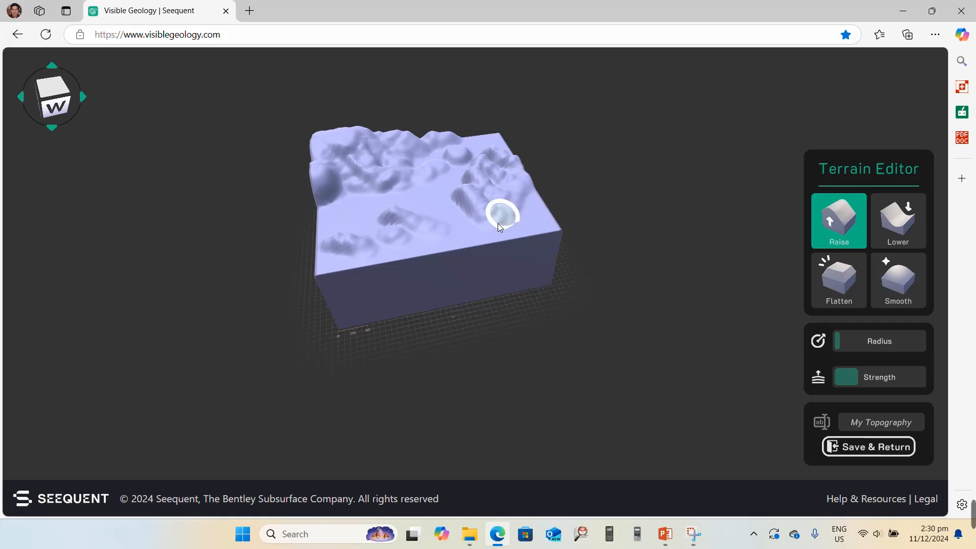
mouse_move(498, 224)
mouse_down()
mouse_move(504, 175)
mouse_move(533, 224)
mouse_move(507, 215)
mouse_move(480, 233)
mouse_move(537, 230)
mouse_move(548, 207)
mouse_move(502, 238)
mouse_move(478, 239)
mouse_move(530, 196)
mouse_up()
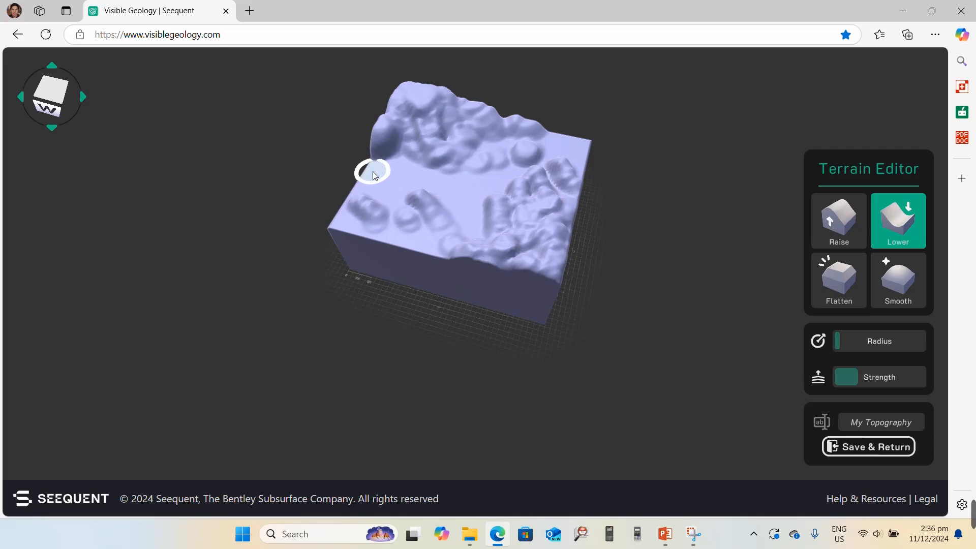
Carve a valley inward from the terrain's north edge between the hills with the Lower tool, adjusting the brush radius and reducing its strength.
drag(385, 172, 458, 181)
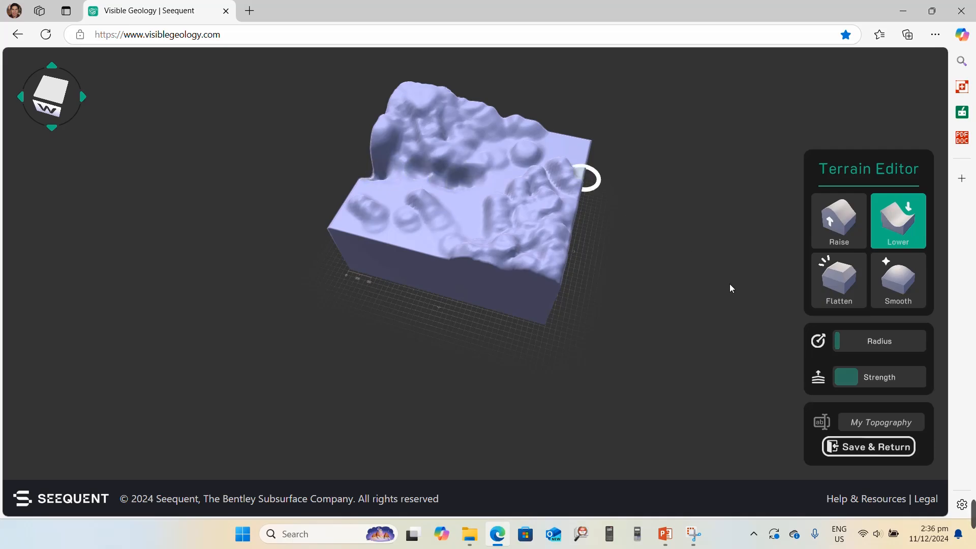
click(846, 342)
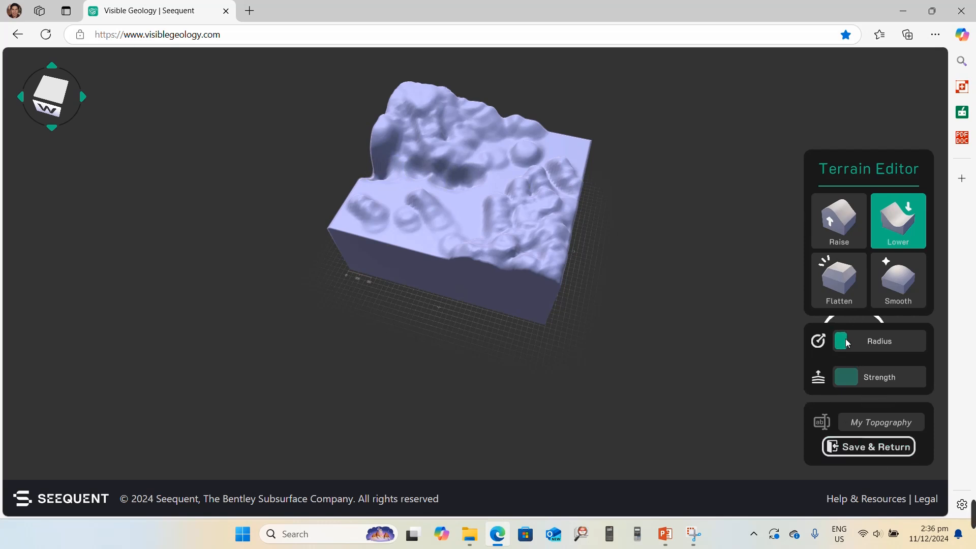
drag(857, 379, 844, 380)
mouse_move(371, 176)
mouse_down()
mouse_move(459, 181)
mouse_move(548, 166)
mouse_up()
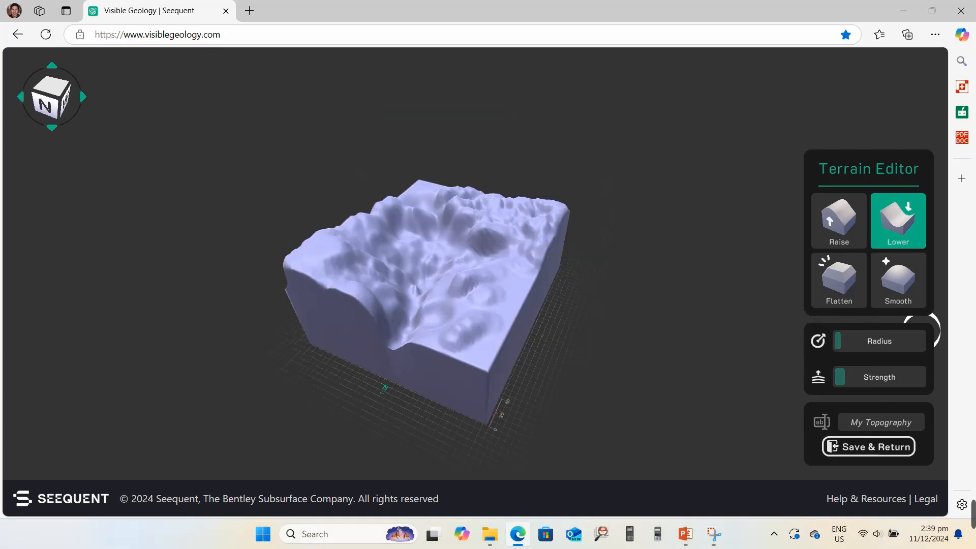
Even out the valley floor and the surrounding hills with the Flatten and Smooth tools.
click(834, 277)
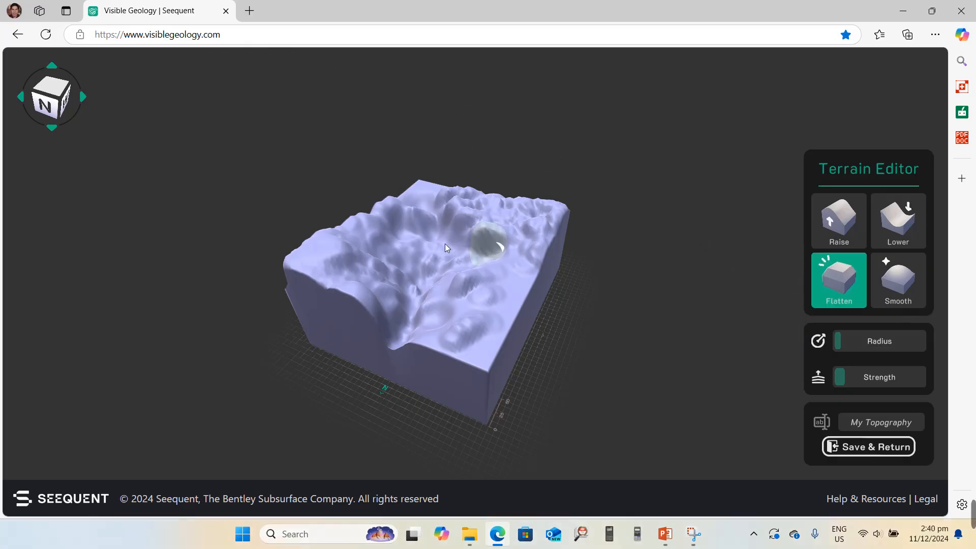
mouse_move(446, 248)
mouse_down()
mouse_move(518, 227)
mouse_move(466, 221)
mouse_move(512, 227)
mouse_move(455, 196)
mouse_move(481, 240)
mouse_move(509, 251)
mouse_move(488, 295)
mouse_move(506, 301)
mouse_move(511, 280)
mouse_move(494, 286)
mouse_move(429, 272)
mouse_move(418, 246)
mouse_move(420, 293)
mouse_move(457, 294)
mouse_move(421, 256)
mouse_move(401, 336)
mouse_move(416, 367)
mouse_move(427, 366)
mouse_move(417, 319)
mouse_move(362, 255)
mouse_move(345, 266)
mouse_move(367, 273)
mouse_move(404, 237)
mouse_move(418, 237)
mouse_move(447, 208)
mouse_move(430, 194)
mouse_up()
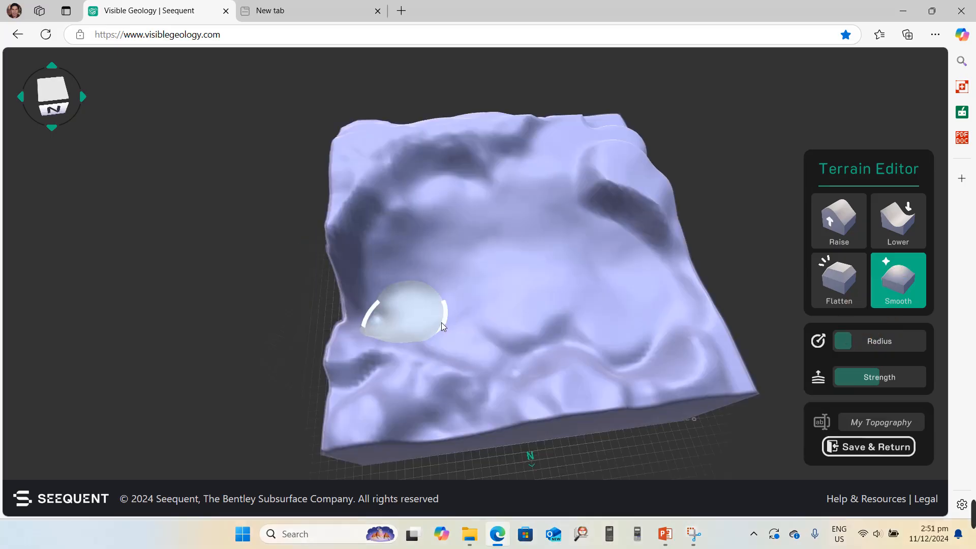
mouse_move(300, 319)
mouse_down()
mouse_move(420, 306)
mouse_move(475, 184)
mouse_move(608, 218)
mouse_move(629, 295)
mouse_up()
click(839, 280)
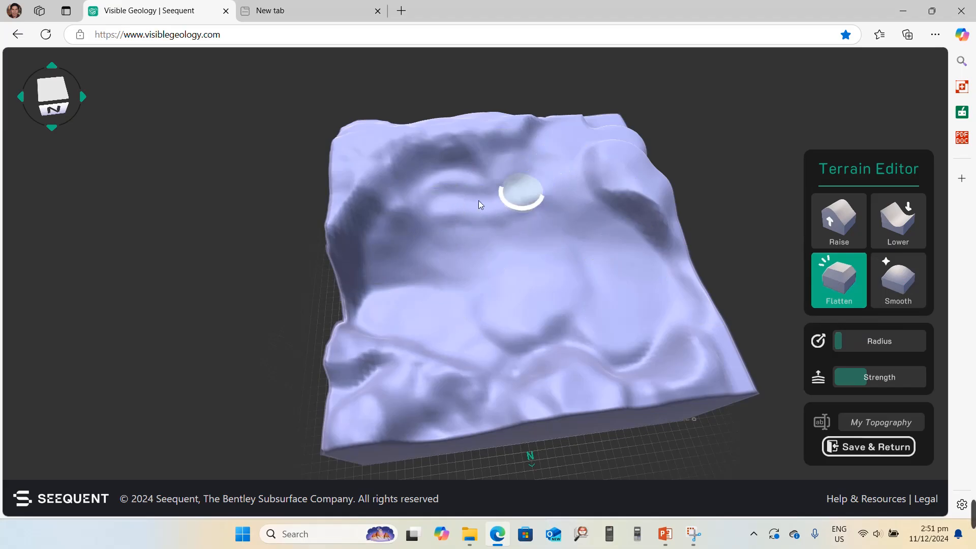
mouse_move(434, 204)
mouse_down()
mouse_move(534, 179)
mouse_move(571, 220)
mouse_move(514, 251)
mouse_move(346, 305)
mouse_move(613, 251)
mouse_move(387, 289)
mouse_move(365, 273)
mouse_move(363, 292)
mouse_up()
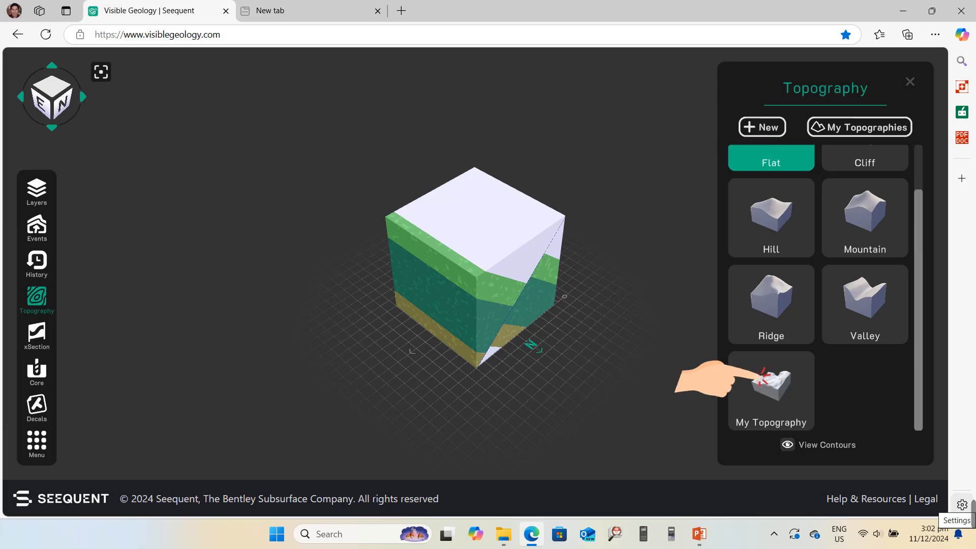
Apply the custom My Topography terrain to the faulted block and inspect the contoured layers from several sides.
click(771, 386)
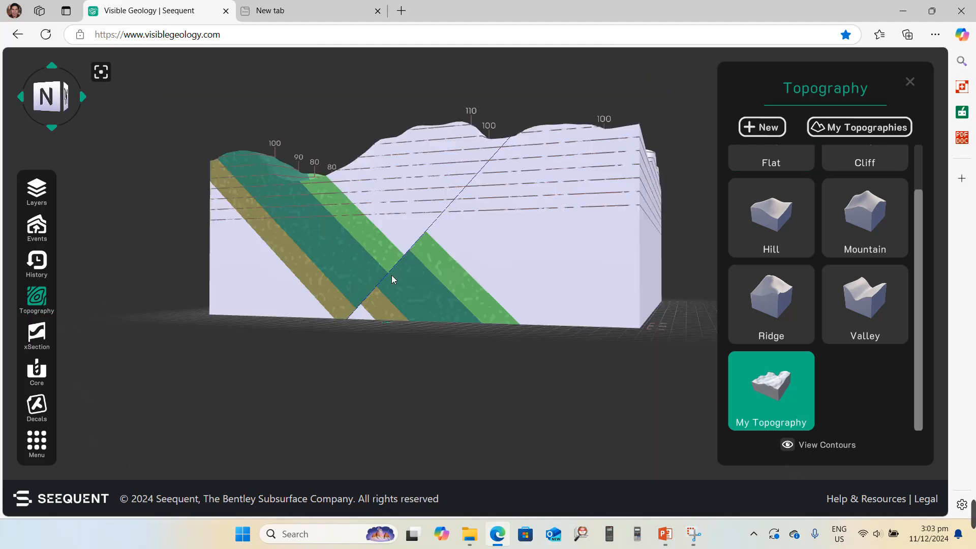
drag(392, 280, 591, 288)
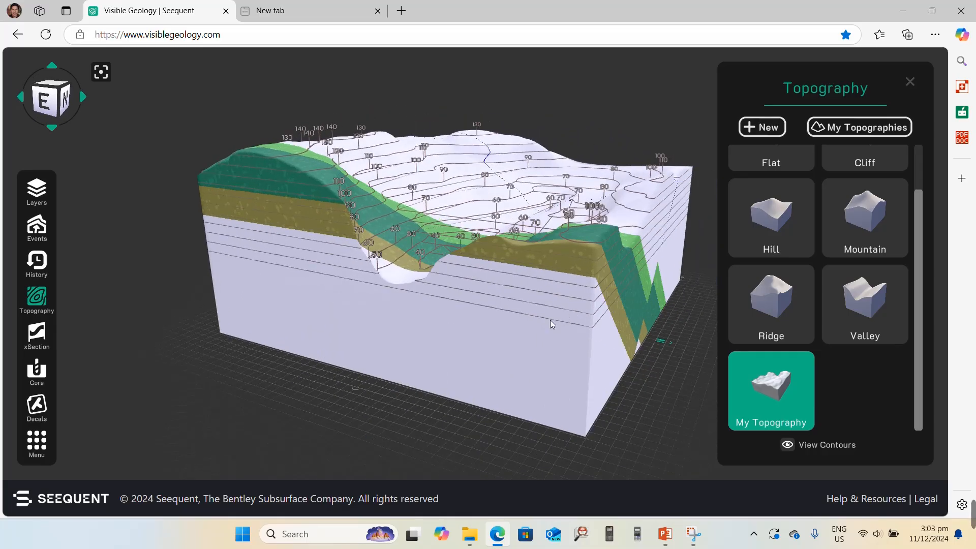
drag(552, 324, 437, 272)
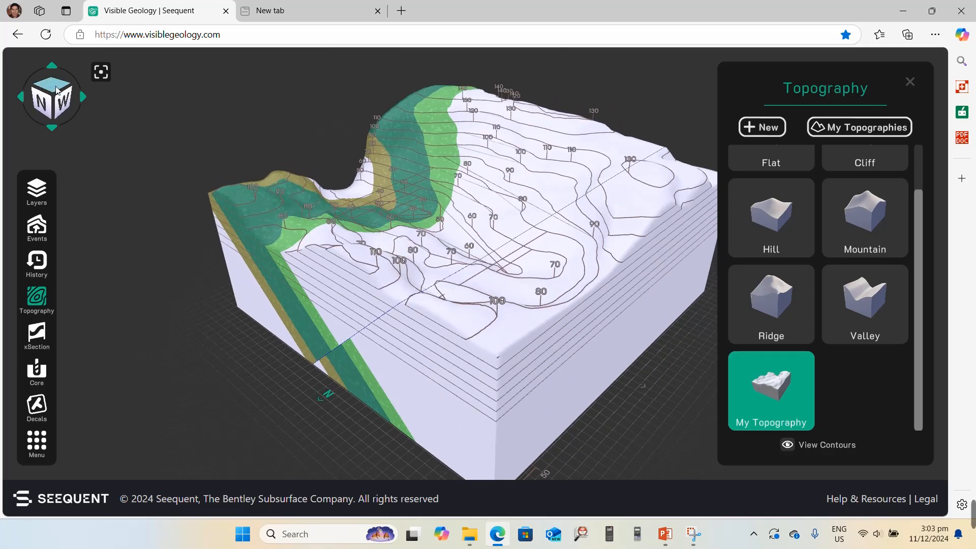